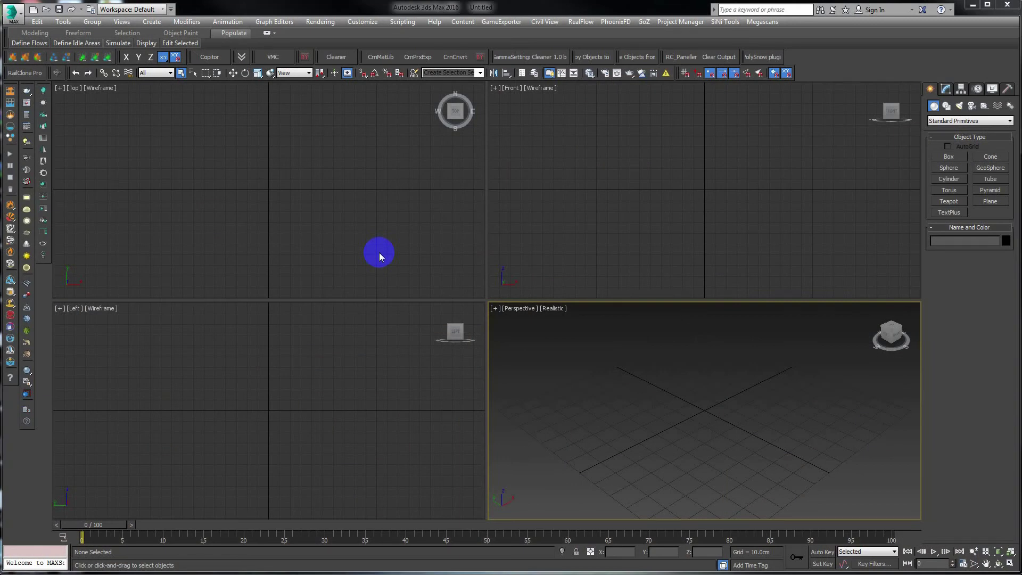
- Set the scene display units to centimeters after checking the system unit scale
{"action": "left_click", "coordinate": [358, 22]}
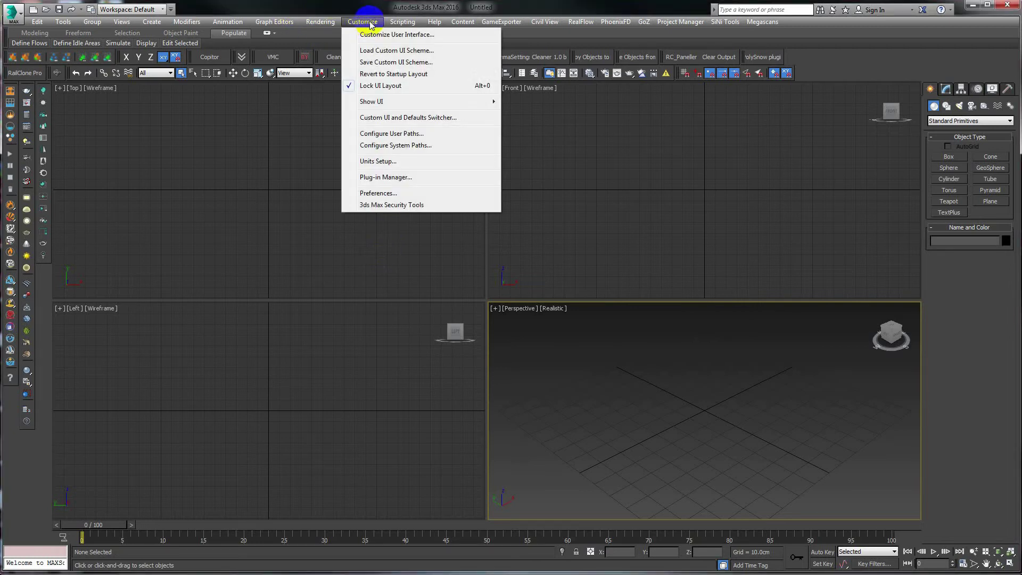
{"action": "left_click", "coordinate": [378, 161]}
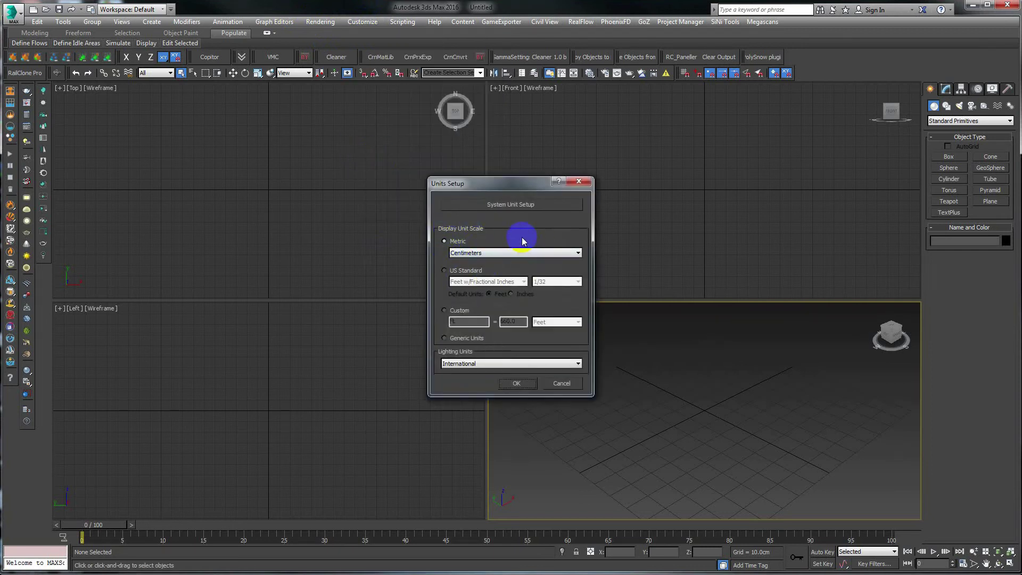
{"action": "left_click", "coordinate": [494, 205]}
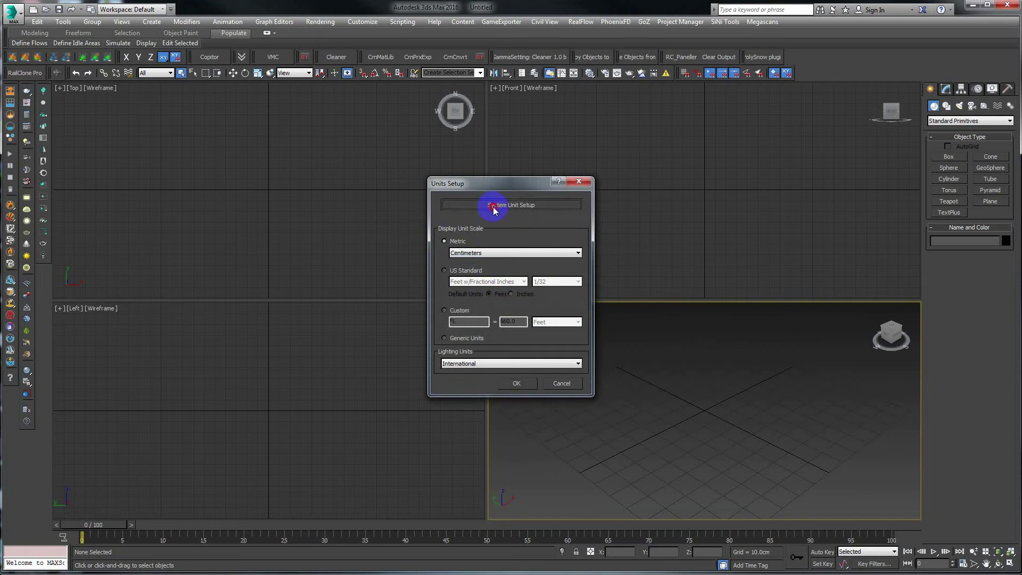
{"action": "left_click_drag", "start_coordinate": [477, 222], "coordinate": [643, 189]}
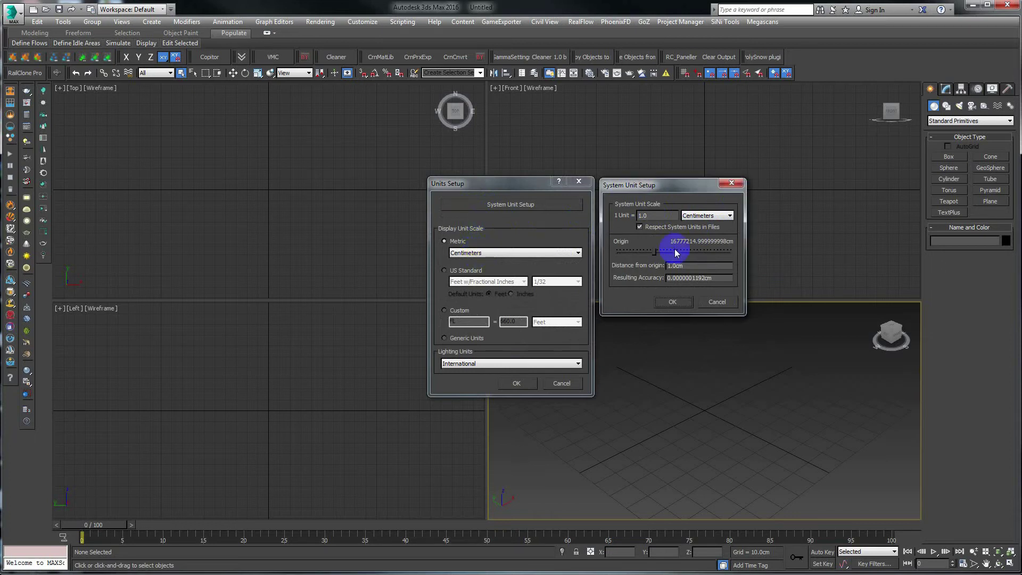
{"action": "left_click", "coordinate": [715, 305]}
{"action": "left_click", "coordinate": [486, 253]}
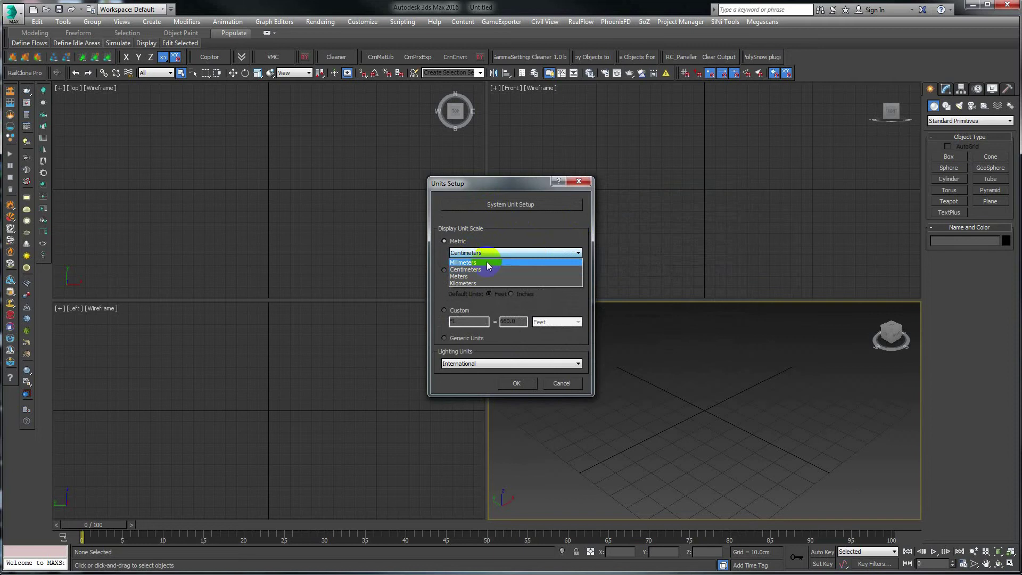
{"action": "left_click", "coordinate": [535, 222]}
{"action": "left_click", "coordinate": [563, 382]}
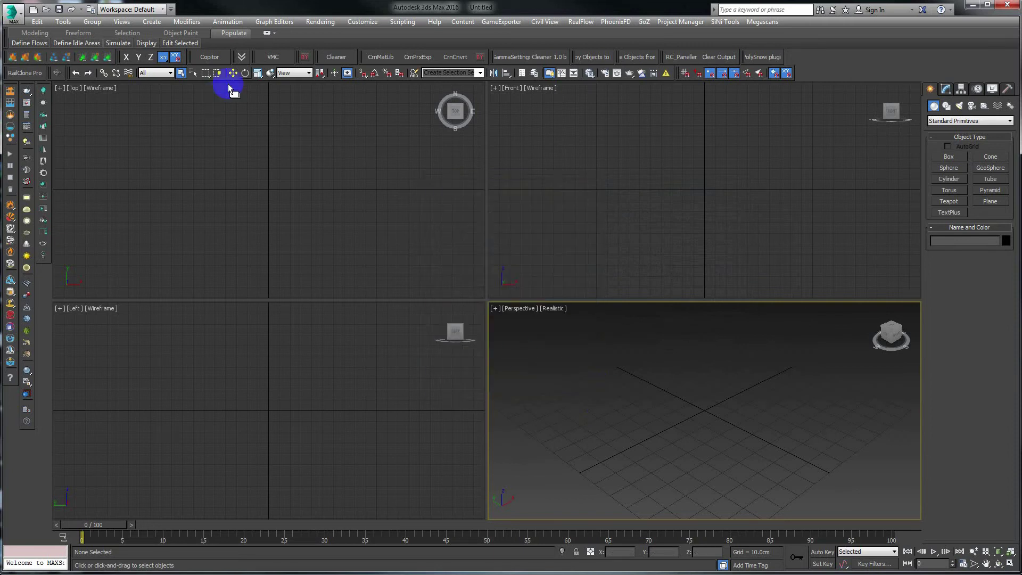
- In Preferences, enable Auto Backup keeping 5 Autobak files every 20.0 minutes
{"action": "left_click", "coordinate": [354, 22]}
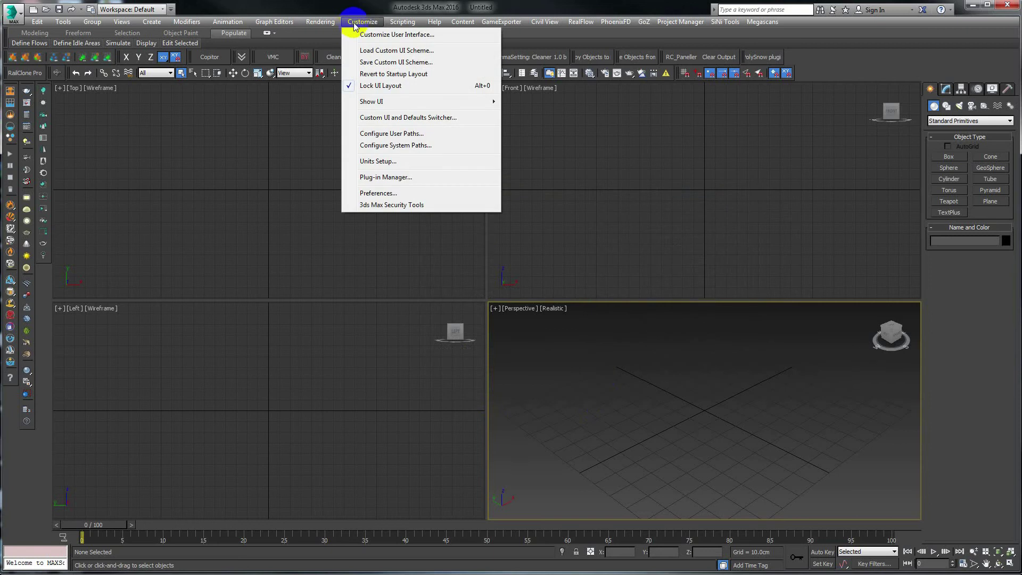
{"action": "left_click", "coordinate": [370, 193]}
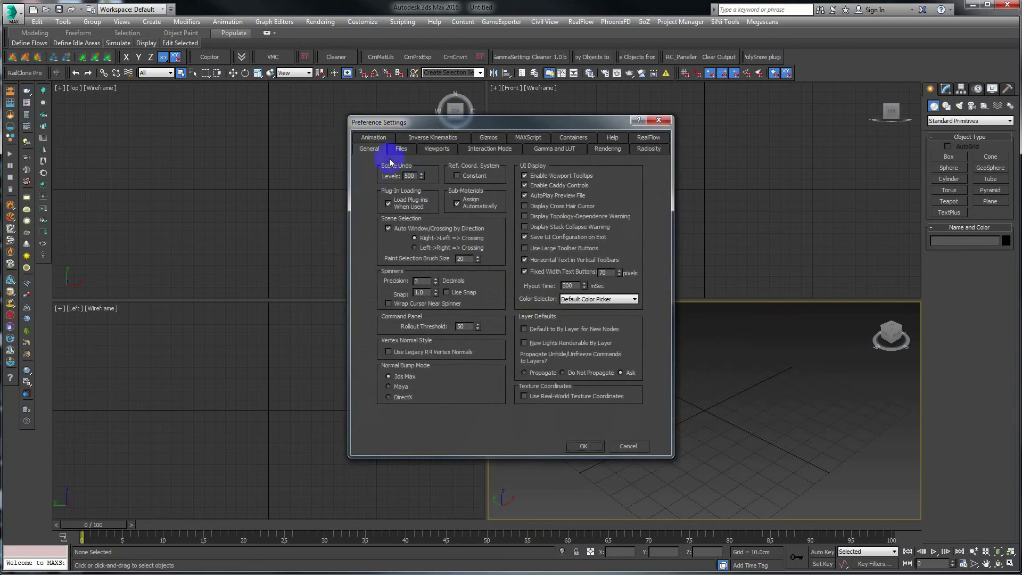
{"action": "double_click", "coordinate": [414, 176]}
{"action": "left_click", "coordinate": [400, 149]}
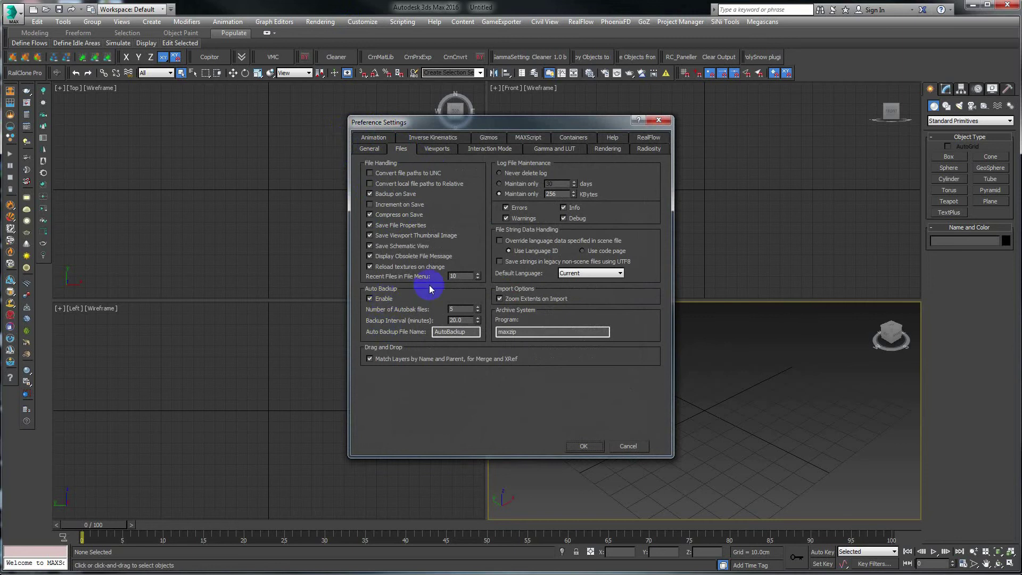
{"action": "left_click", "coordinate": [369, 300]}
{"action": "left_click", "coordinate": [370, 299]}
{"action": "double_click", "coordinate": [445, 308]}
{"action": "double_click", "coordinate": [465, 319]}
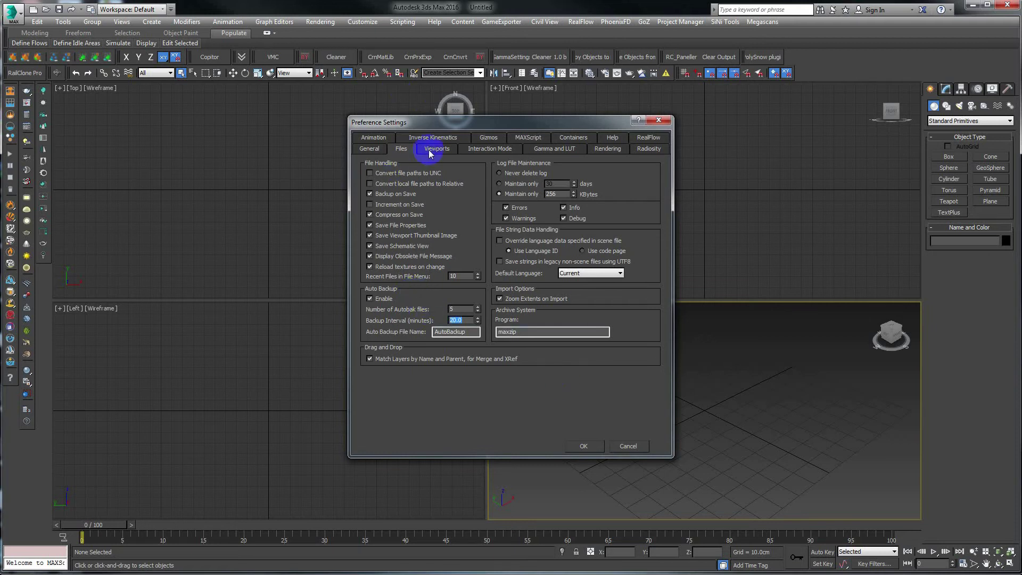
- Enable Use Real-World Texture Coordinates, then review the Viewports page's Nitrous Direct3D 11.0 driver
{"action": "left_click", "coordinate": [372, 148]}
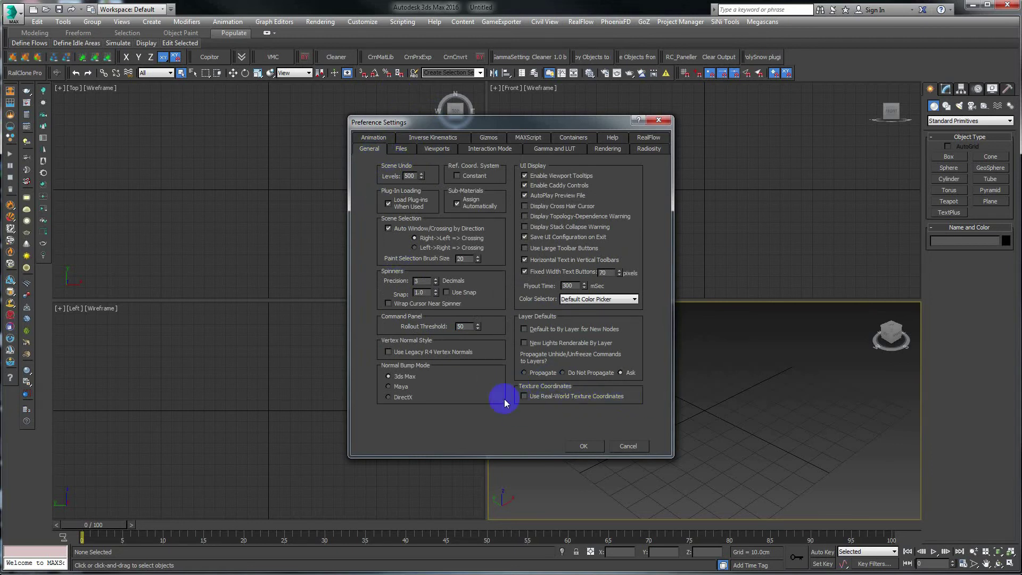
{"action": "left_click", "coordinate": [525, 397]}
{"action": "left_click", "coordinate": [433, 151]}
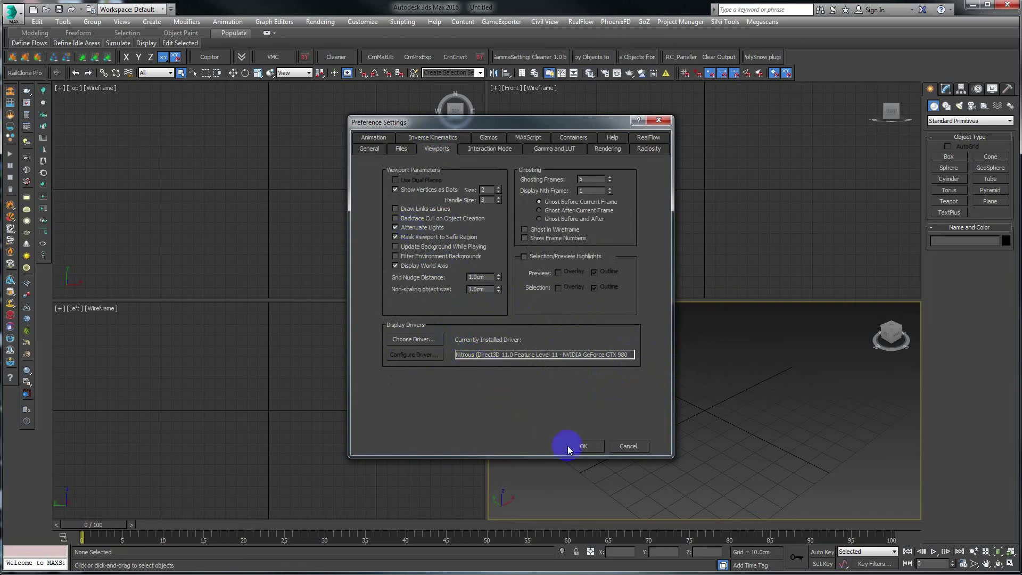
{"action": "left_click", "coordinate": [484, 342]}
{"action": "left_click", "coordinate": [461, 125]}
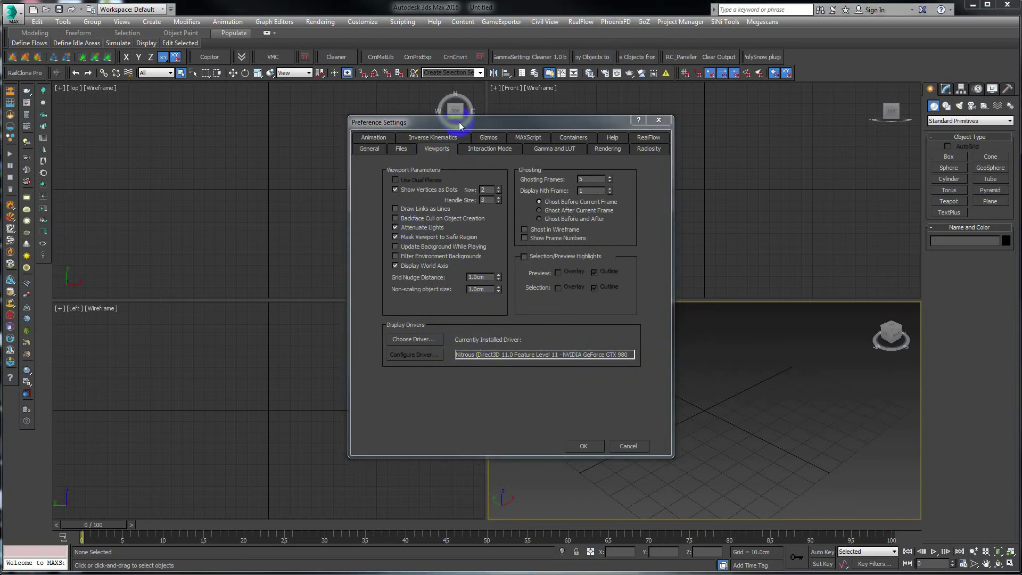
- Apply Gamma/LUT correction at 2.2 to color selectors and Material Editor, and confirm the preferences
{"action": "left_click", "coordinate": [549, 150]}
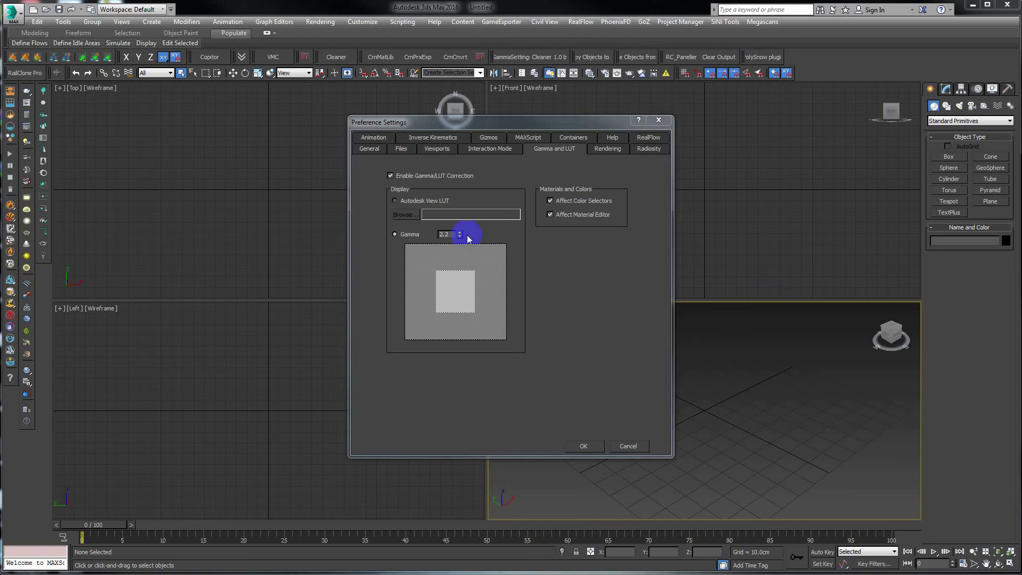
{"action": "left_click", "coordinate": [585, 446]}
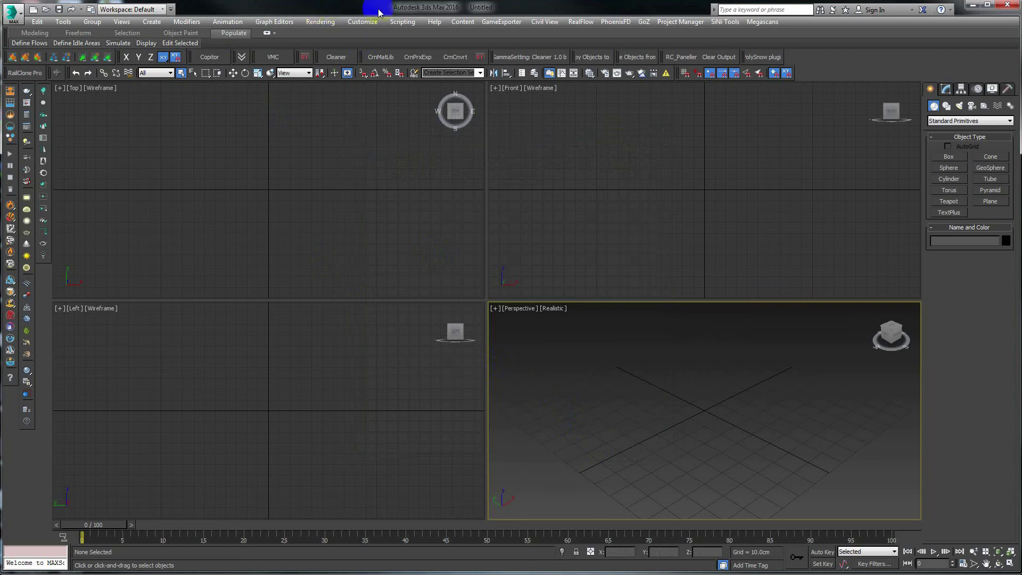
{"action": "left_click", "coordinate": [320, 22]}
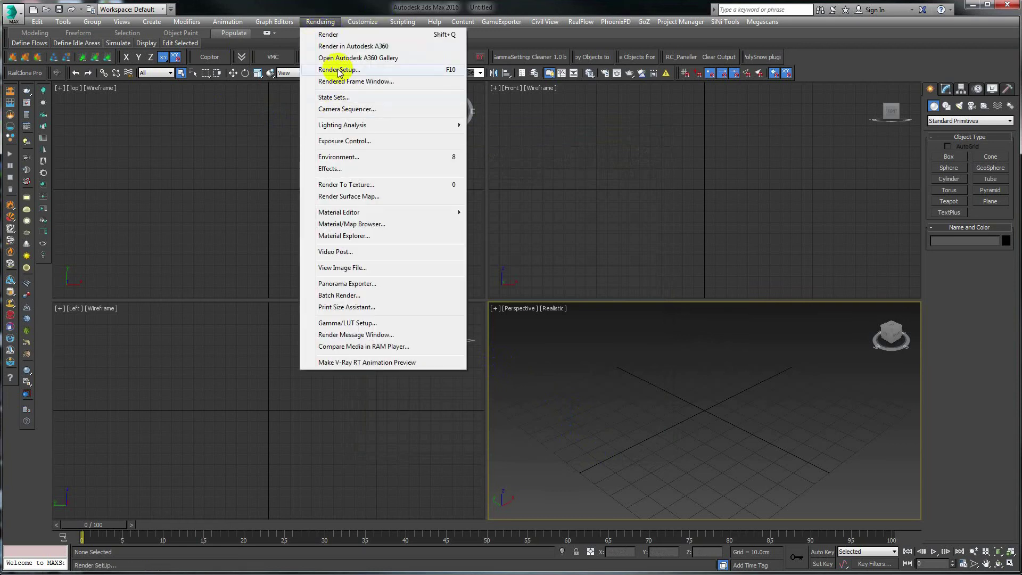
- Set the Corona Render Setup output size to the HDTV (video) preset, 1920x1080
{"action": "left_click", "coordinate": [321, 24]}
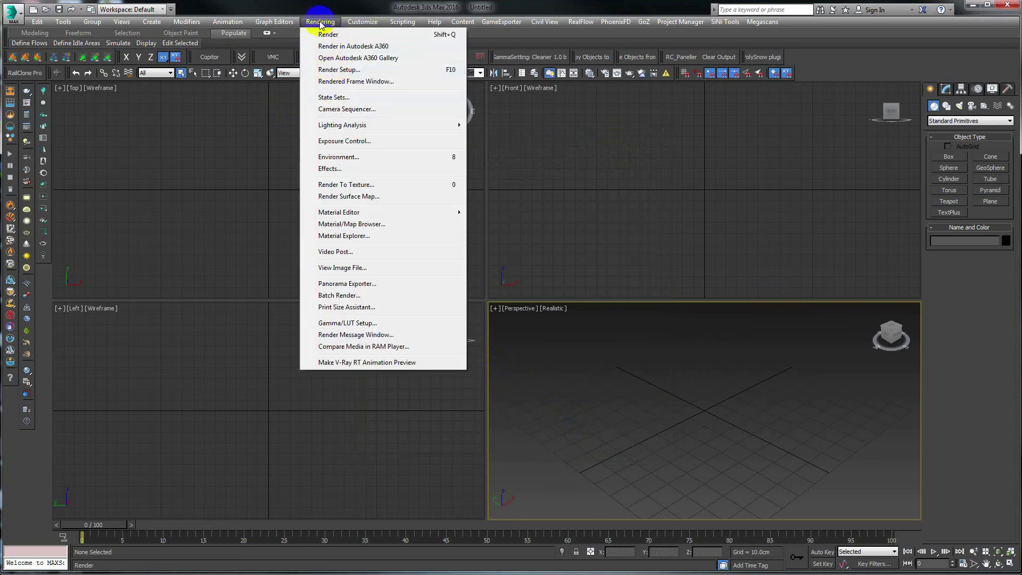
{"action": "left_click", "coordinate": [335, 71]}
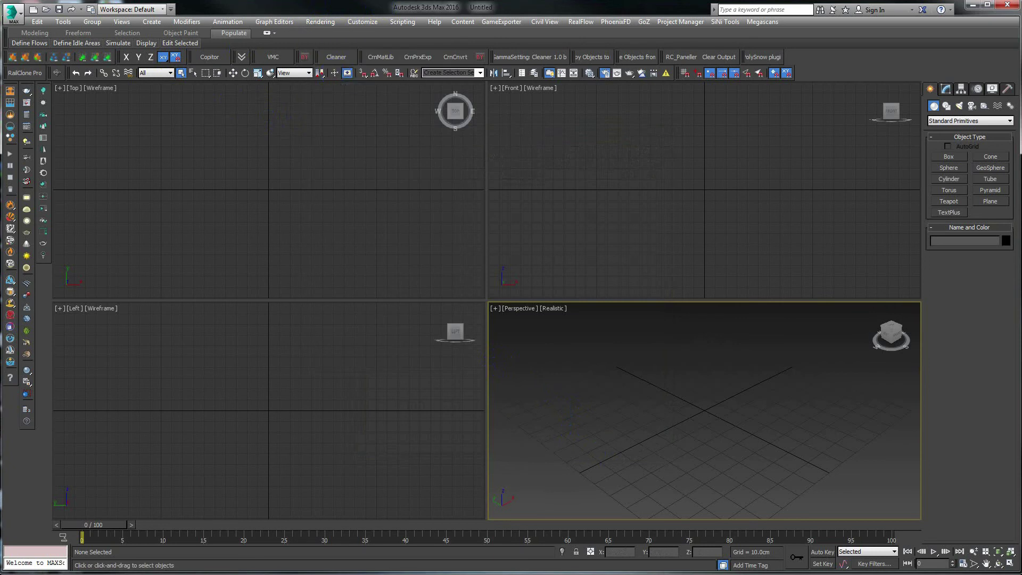
{"action": "left_click_drag", "start_coordinate": [3, 16], "coordinate": [265, 17]}
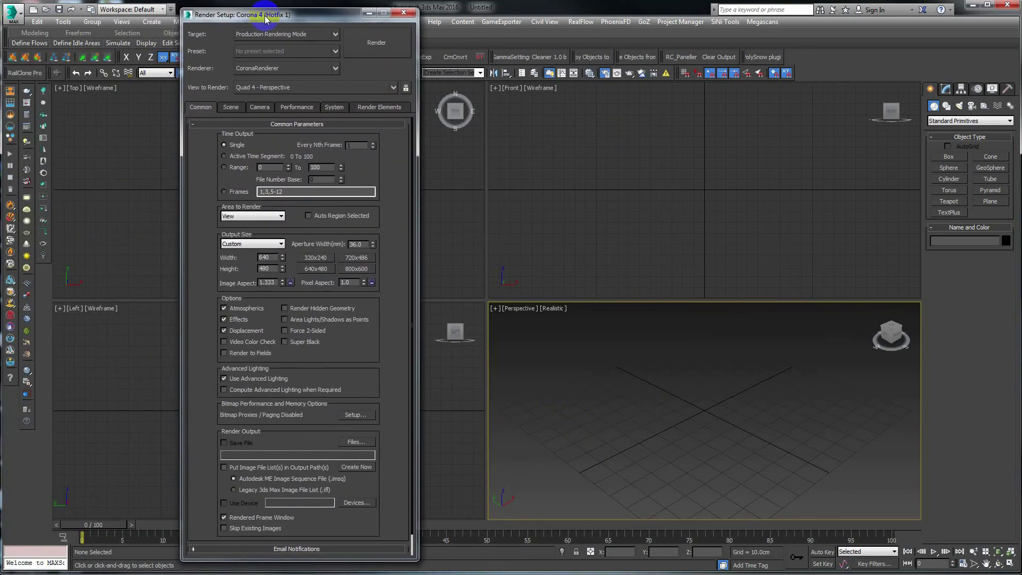
{"action": "left_click", "coordinate": [246, 244]}
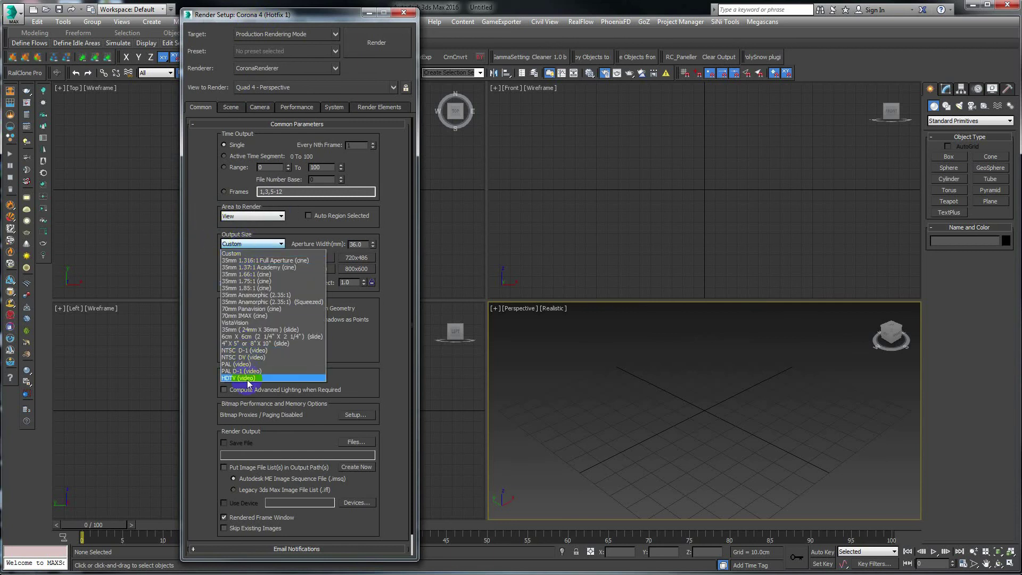
{"action": "left_click", "coordinate": [247, 378]}
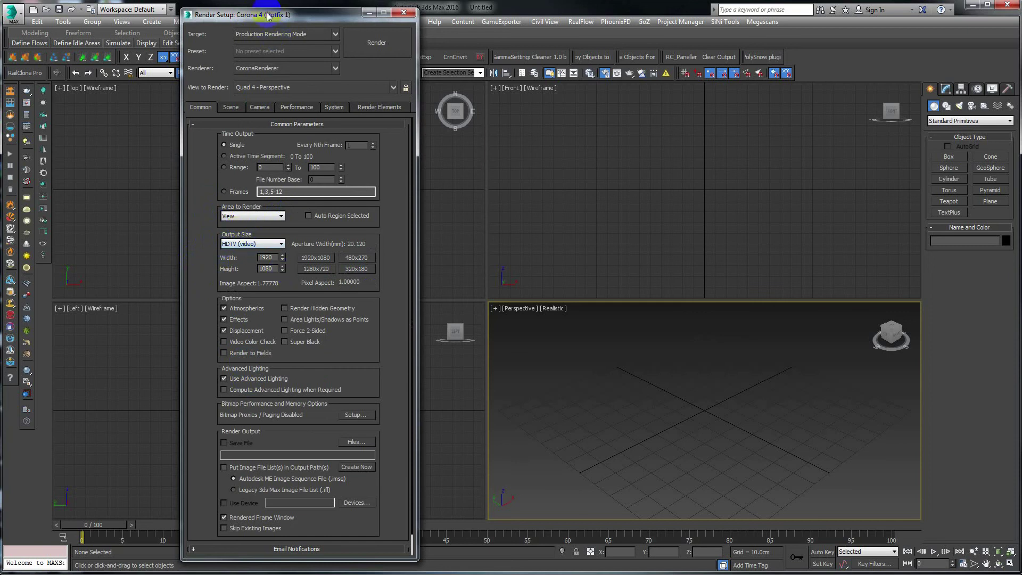
{"action": "left_click_drag", "start_coordinate": [266, 13], "coordinate": [371, 10]}
{"action": "double_click", "coordinate": [378, 254]}
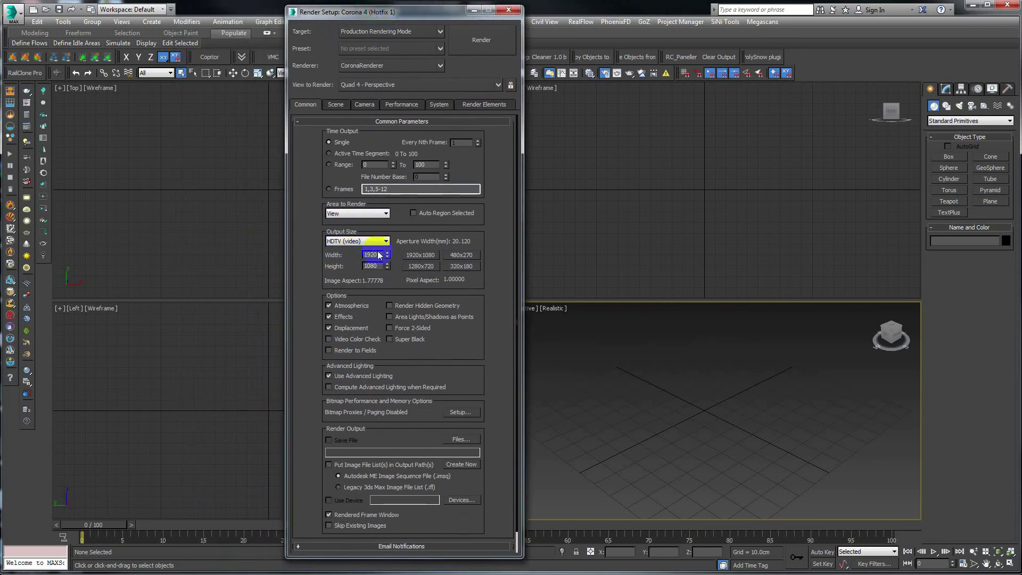
{"action": "left_click", "coordinate": [347, 92]}
{"action": "left_click", "coordinate": [339, 107]}
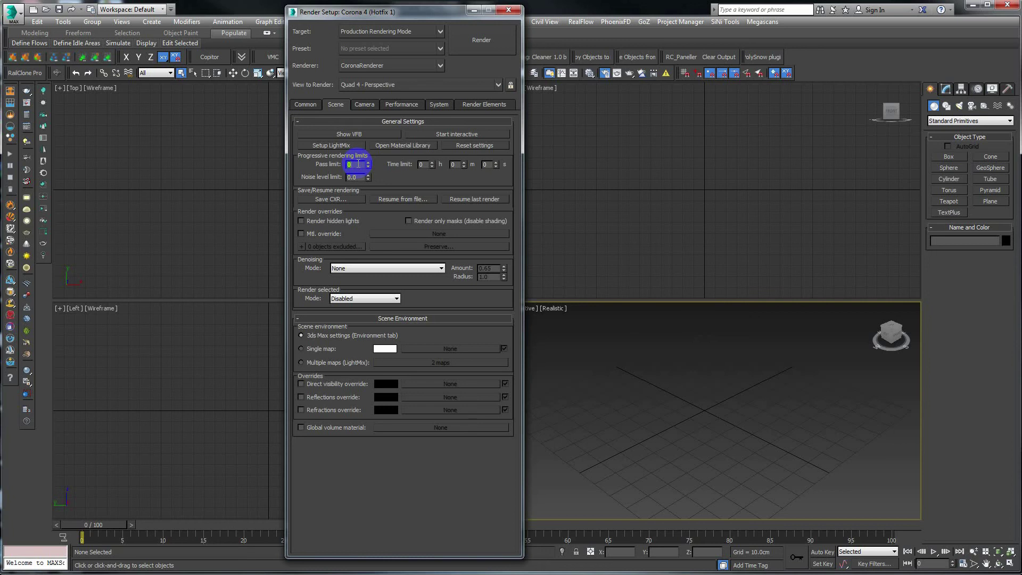
{"action": "left_click", "coordinate": [356, 177]}
{"action": "left_click_drag", "start_coordinate": [356, 177], "coordinate": [332, 181]}
{"action": "left_click", "coordinate": [384, 267]}
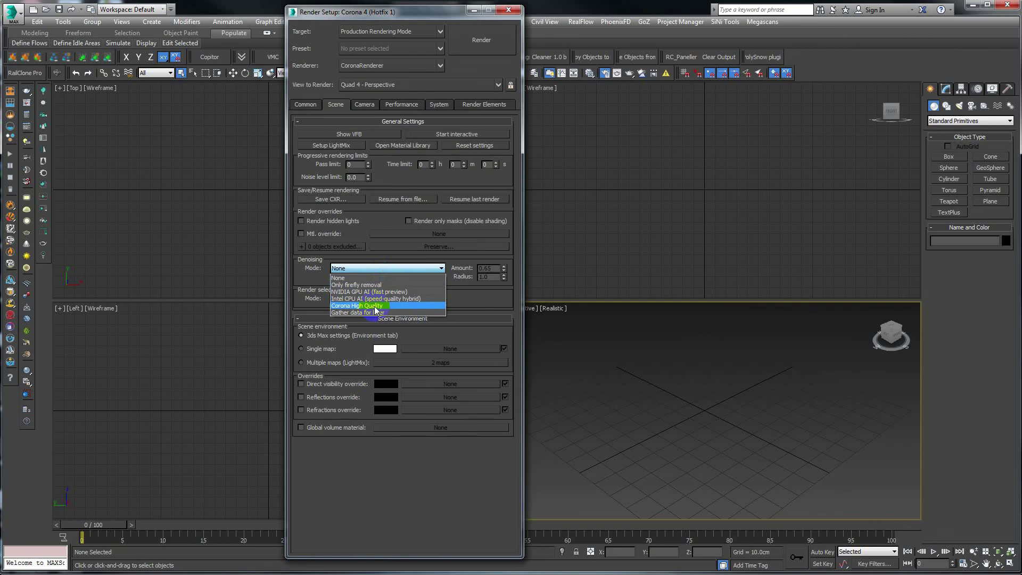
{"action": "left_click", "coordinate": [342, 278]}
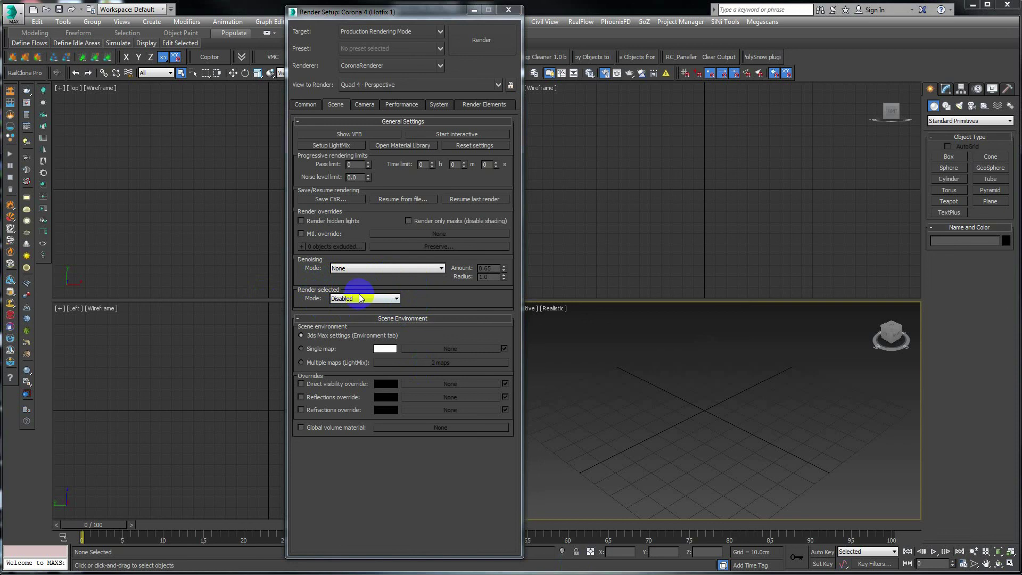
{"action": "mouse_move", "coordinate": [364, 298]}
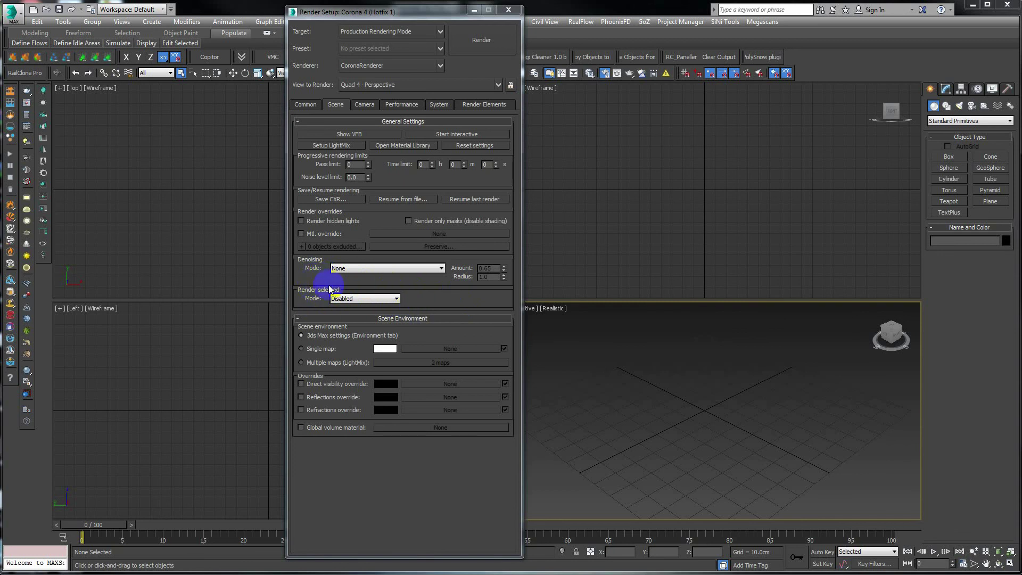
{"action": "left_click", "coordinate": [361, 298]}
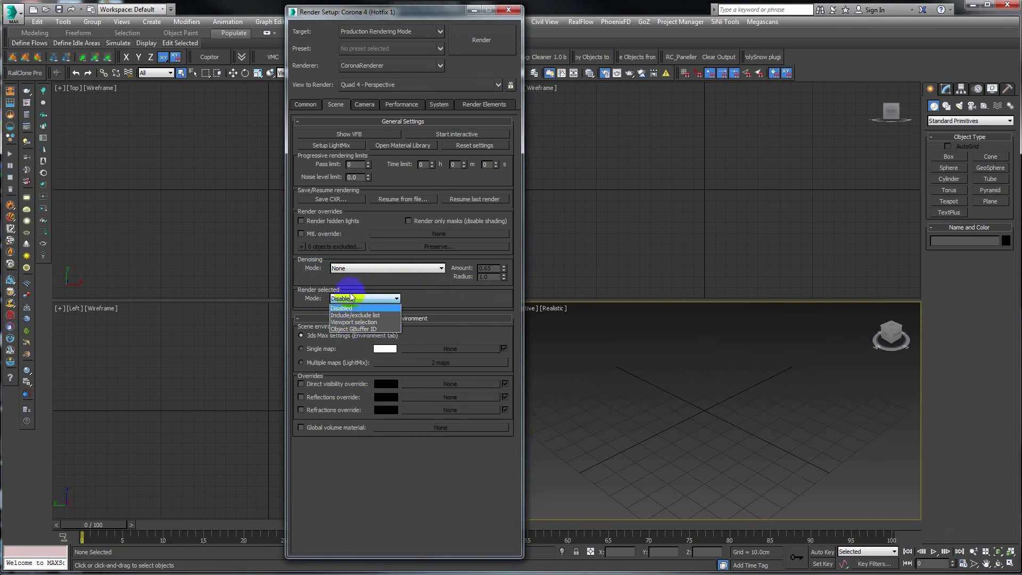
{"action": "left_click", "coordinate": [352, 298]}
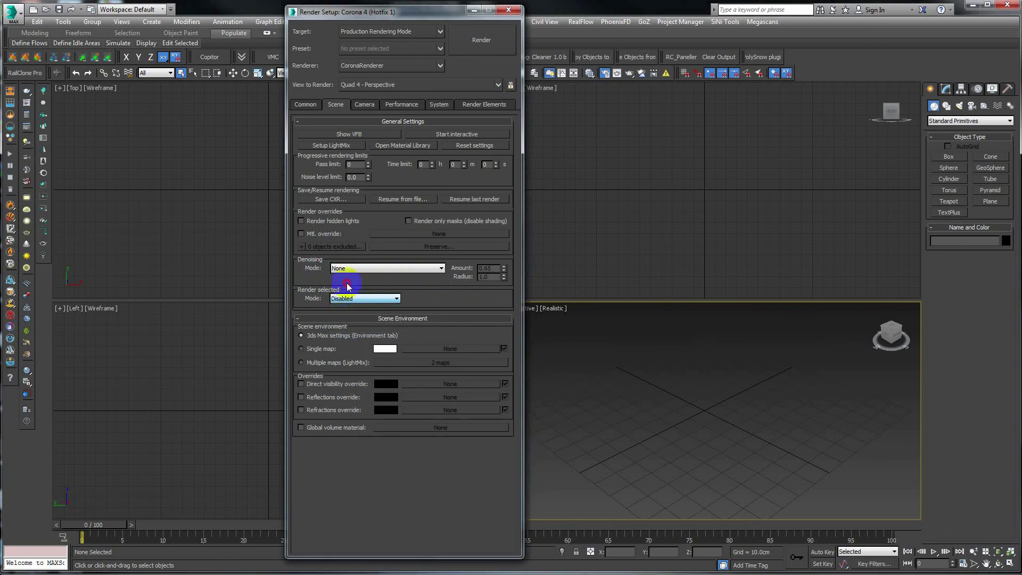
- Review Corona's Camera postprocessing, then its Path Tracing and UHD Cache performance solvers
{"action": "left_click", "coordinate": [365, 106]}
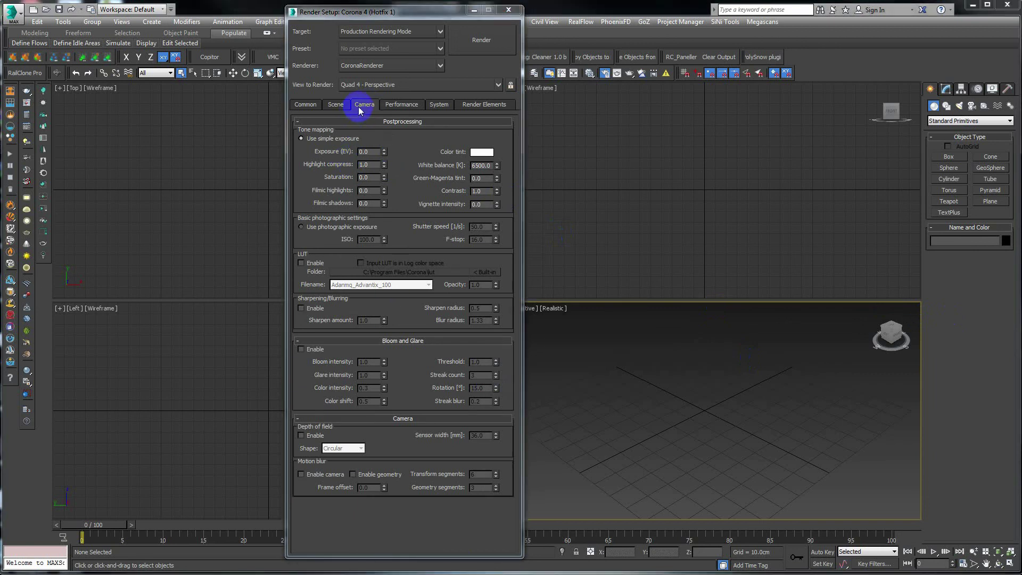
{"action": "left_click", "coordinate": [395, 105]}
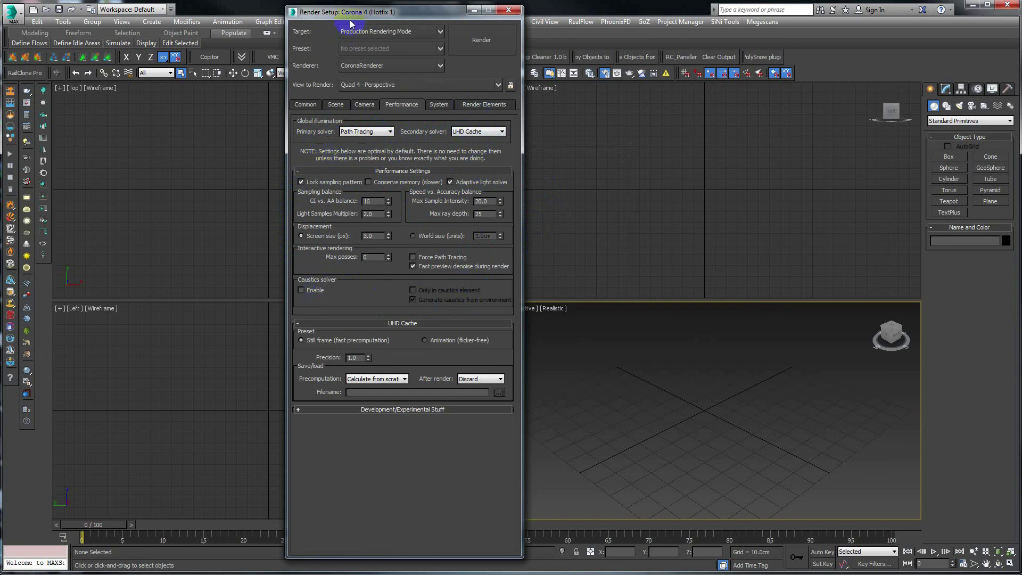
{"action": "left_click_drag", "start_coordinate": [349, 12], "coordinate": [396, 13]}
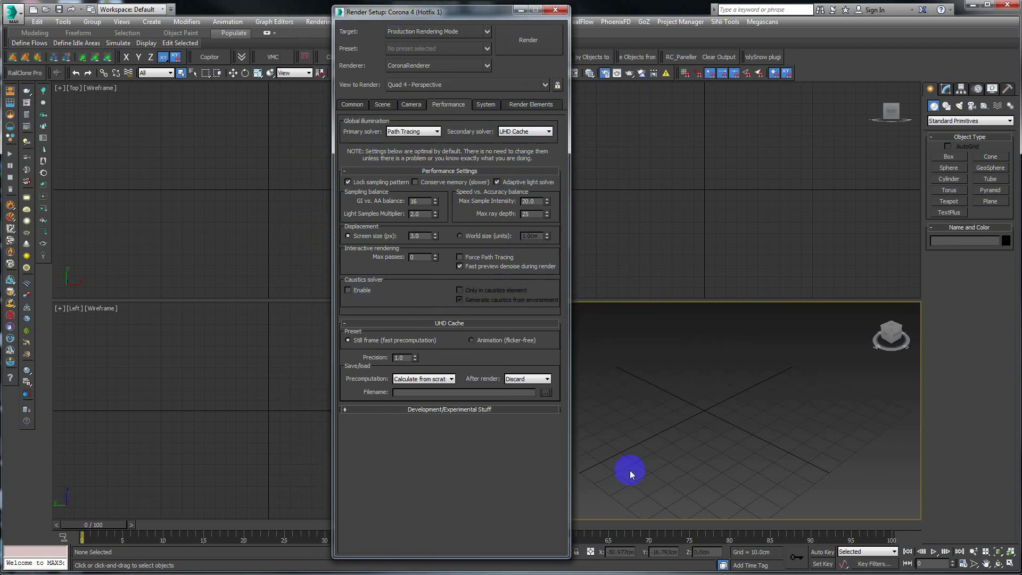